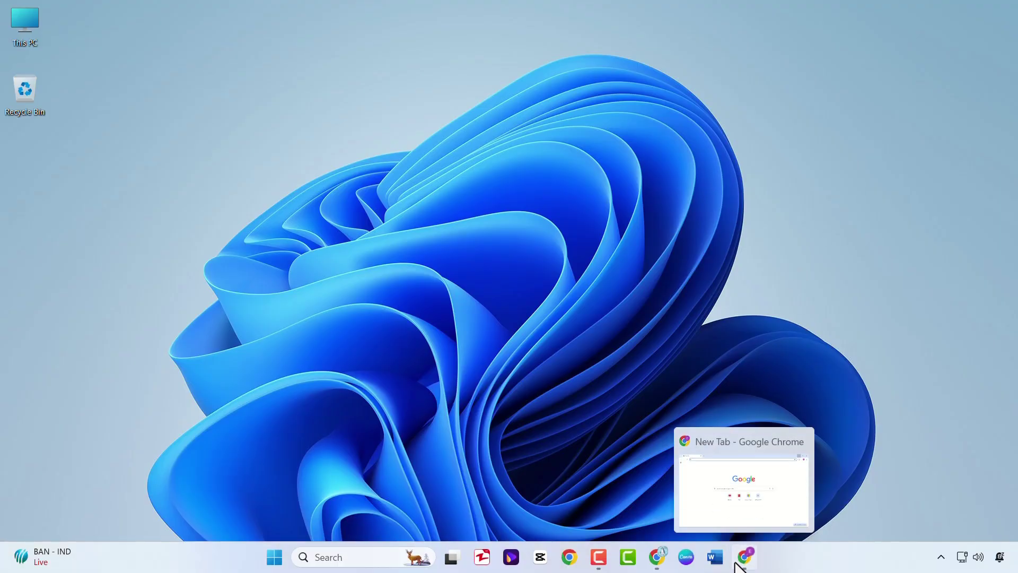
# Step: Bring up the Chrome window and launch Translate from the Google apps grid
pyautogui.click(740, 558)
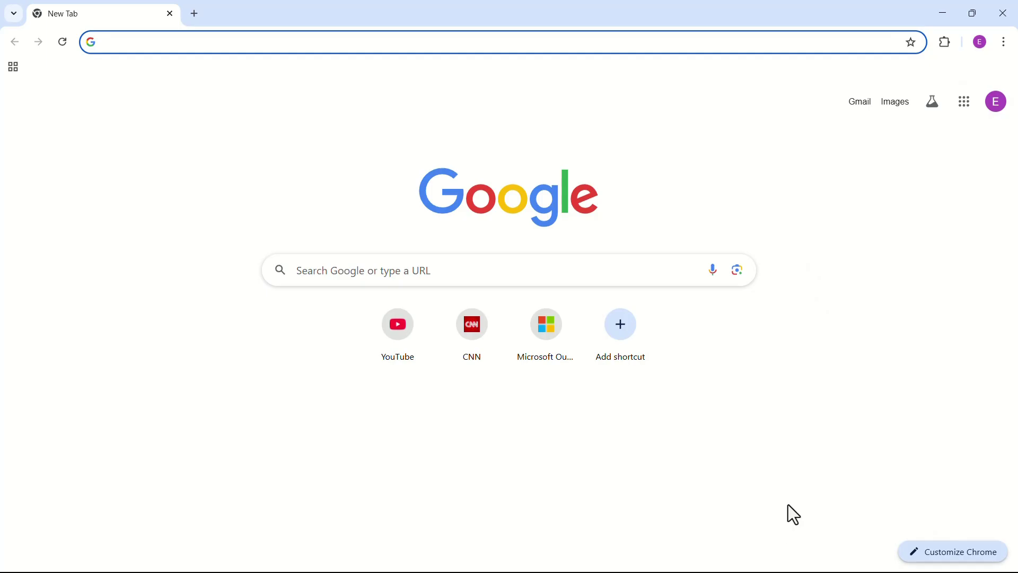
pyautogui.click(954, 112)
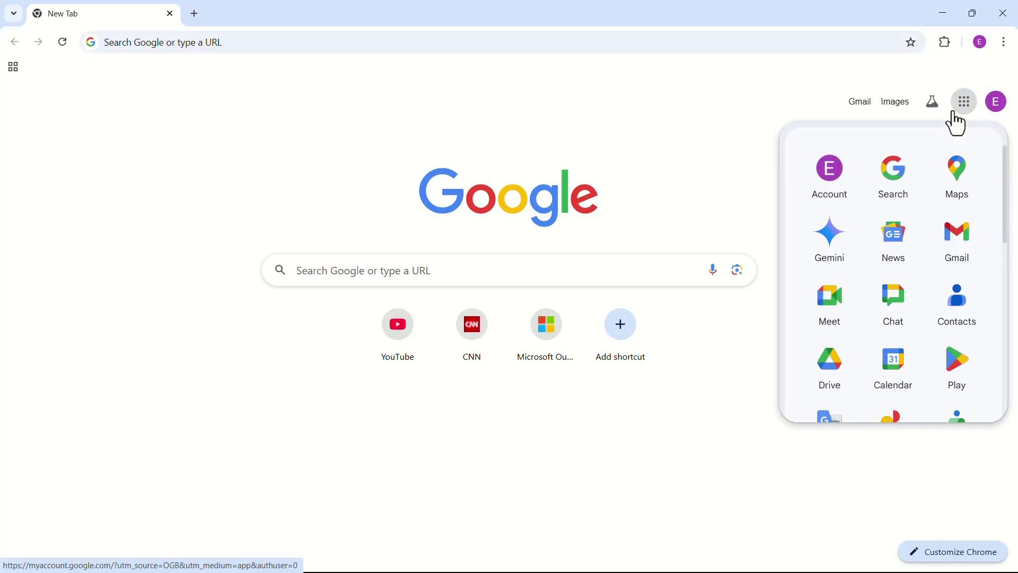
pyautogui.scroll(-2, 907, 239)
pyautogui.click(825, 312)
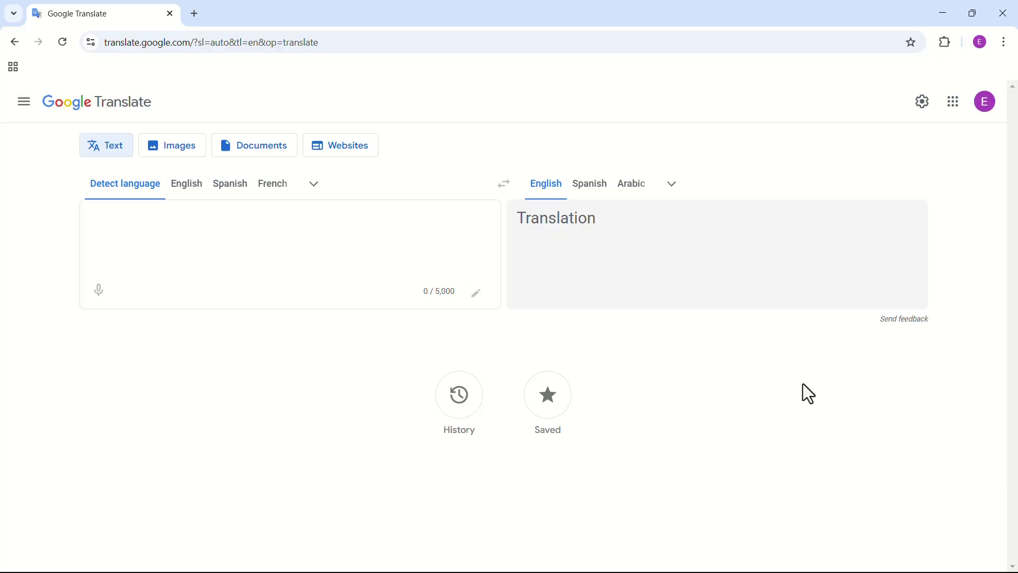
# Step: In a new tab, search Google for 'dark reader chrome extension' and open its Web Store result
pyautogui.click(195, 13)
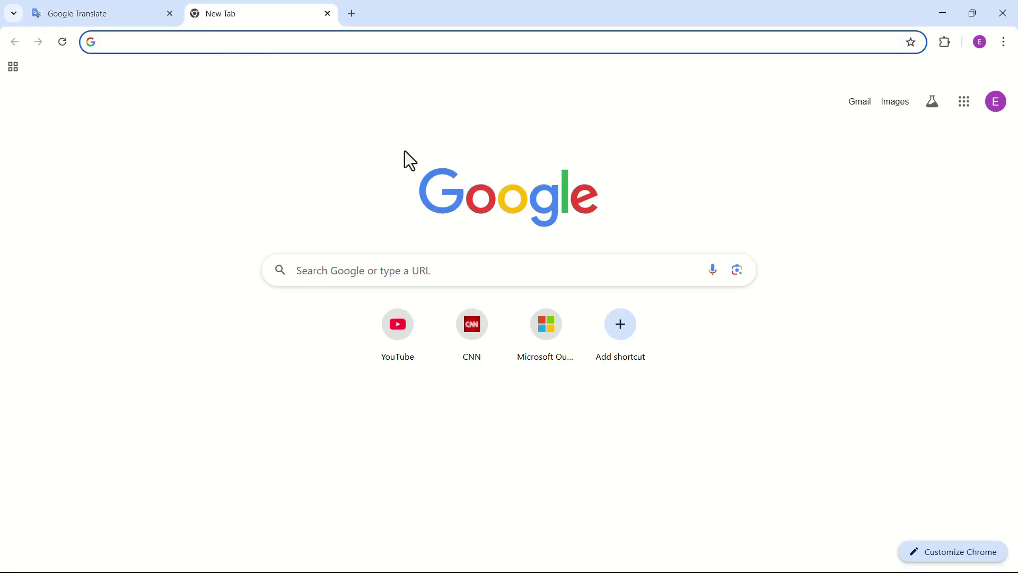
pyautogui.click(617, 276)
pyautogui.write('dark reader chrome extension')
pyautogui.press('Return')
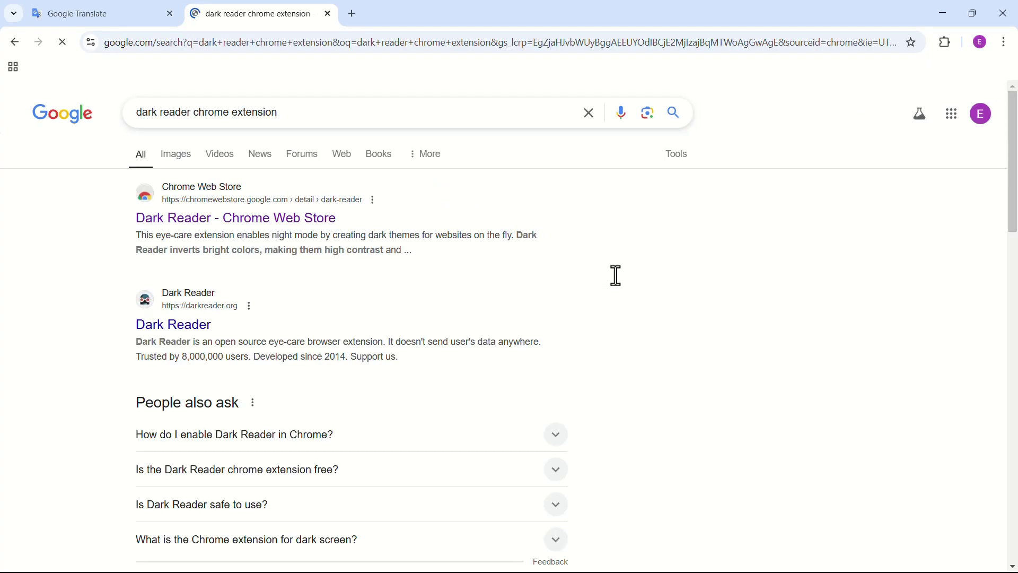
pyautogui.click(257, 233)
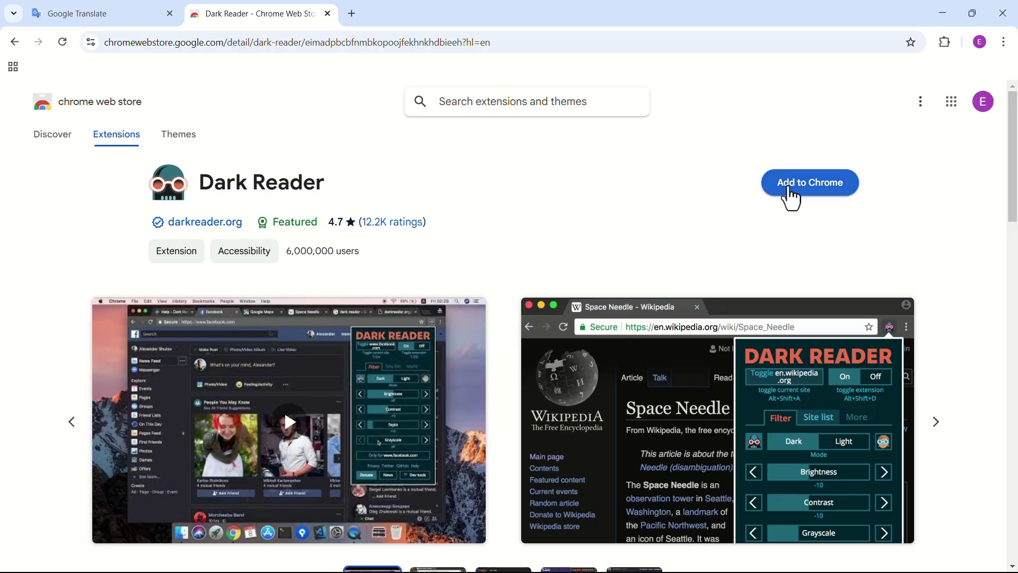
# Step: Add Dark Reader to Chrome, confirm the install, and close its help tab
pyautogui.click(796, 191)
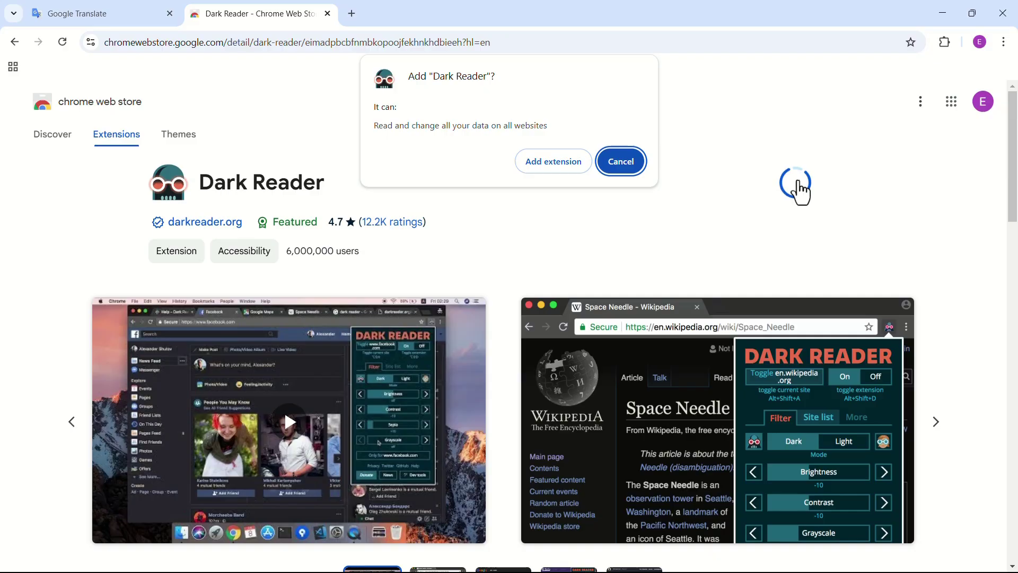
pyautogui.click(566, 168)
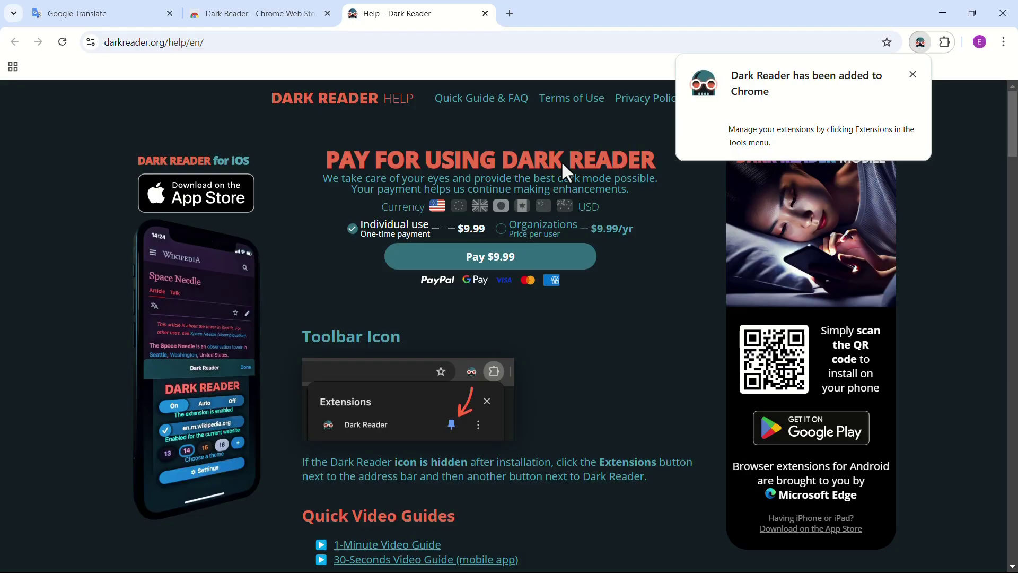
pyautogui.click(485, 13)
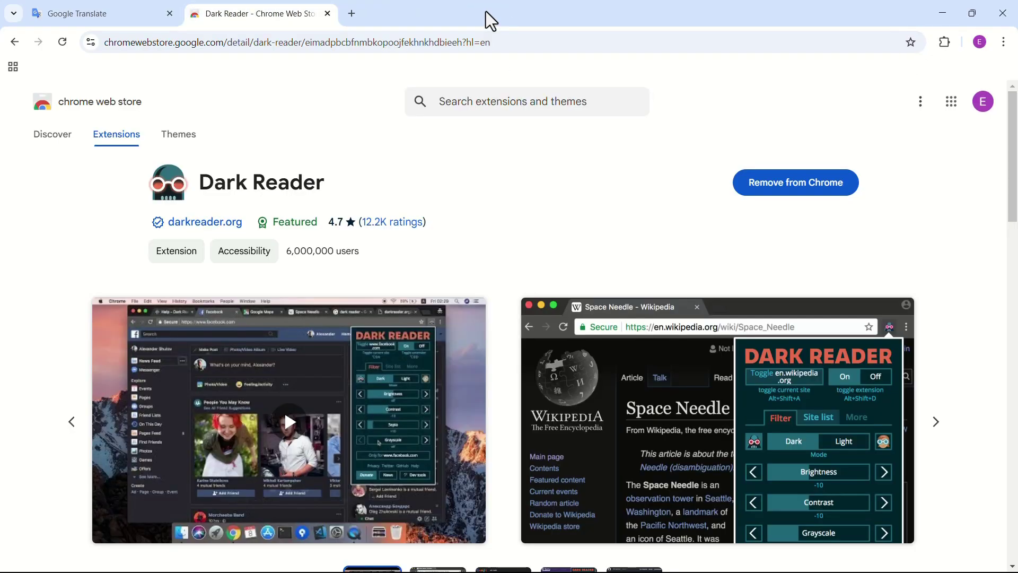
# Step: Switch back to the Google Translate tab to view it in dark mode
pyautogui.click(151, 19)
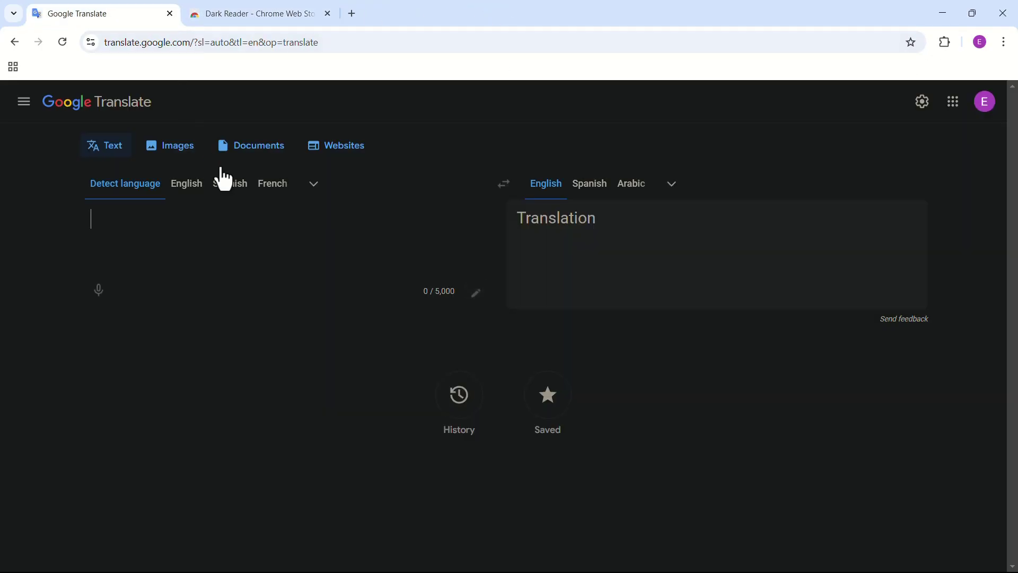